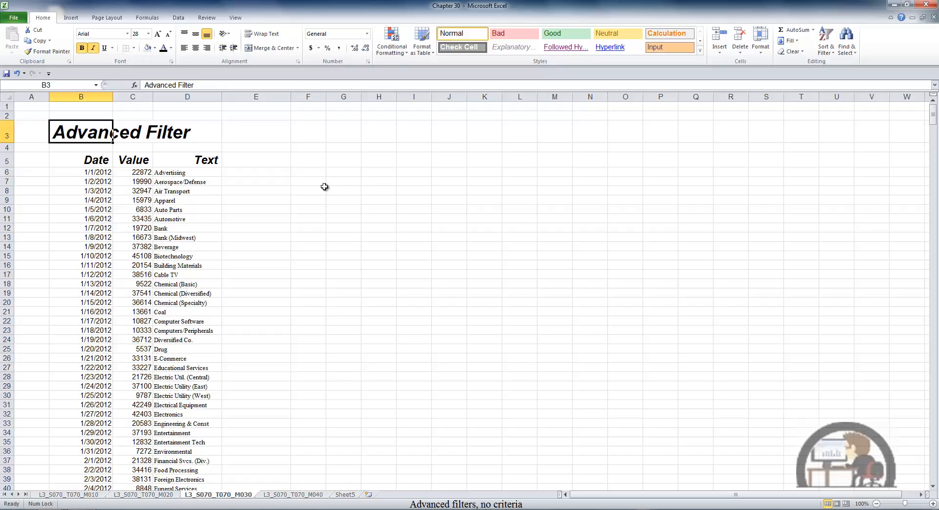
Use Advanced Filter to copy the whole list B5:D371 to another location starting at H5, without any criteria.
click(176, 18)
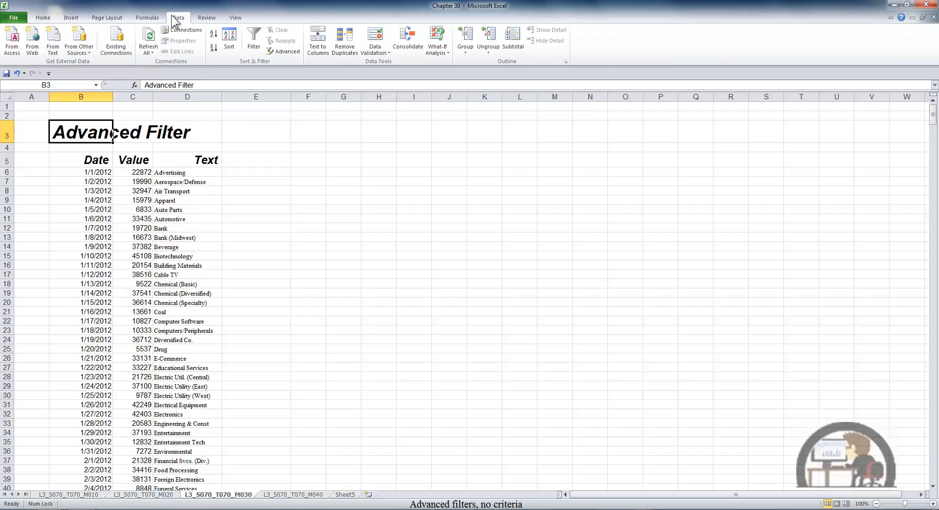
click(104, 158)
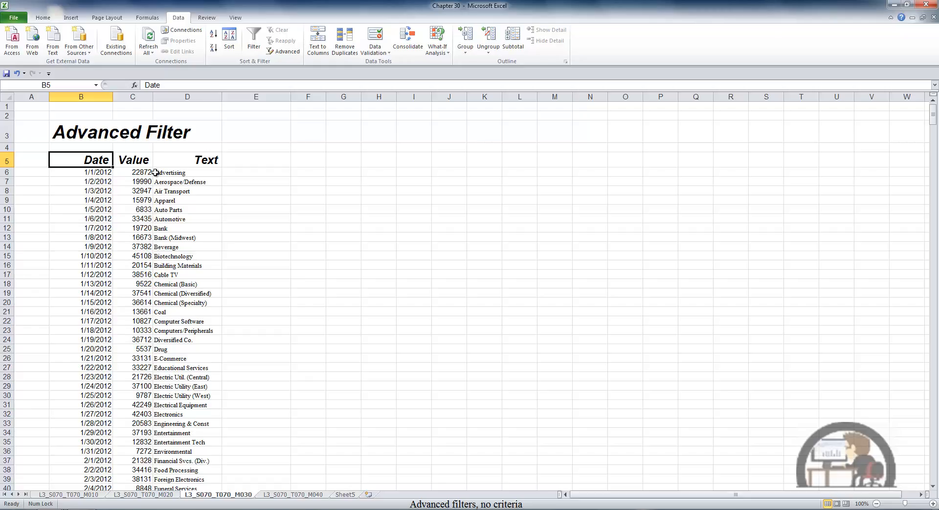
click(288, 50)
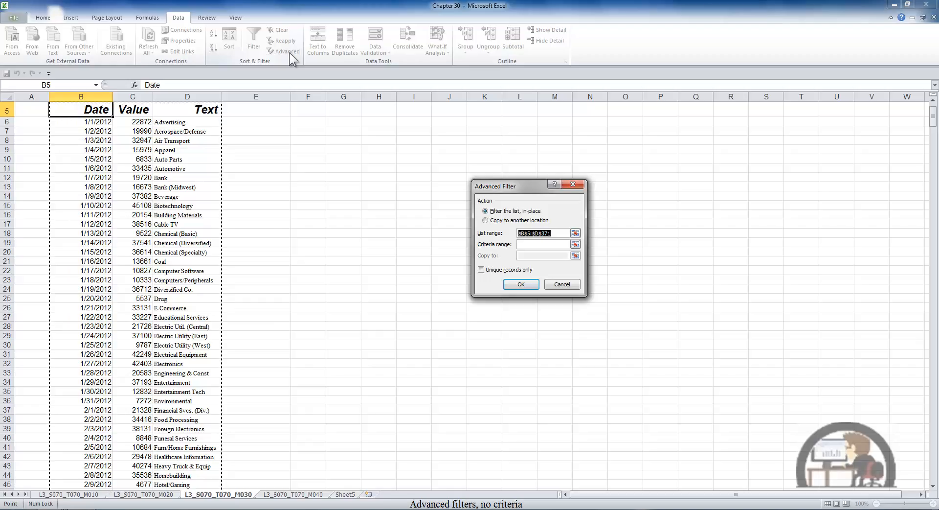
click(484, 220)
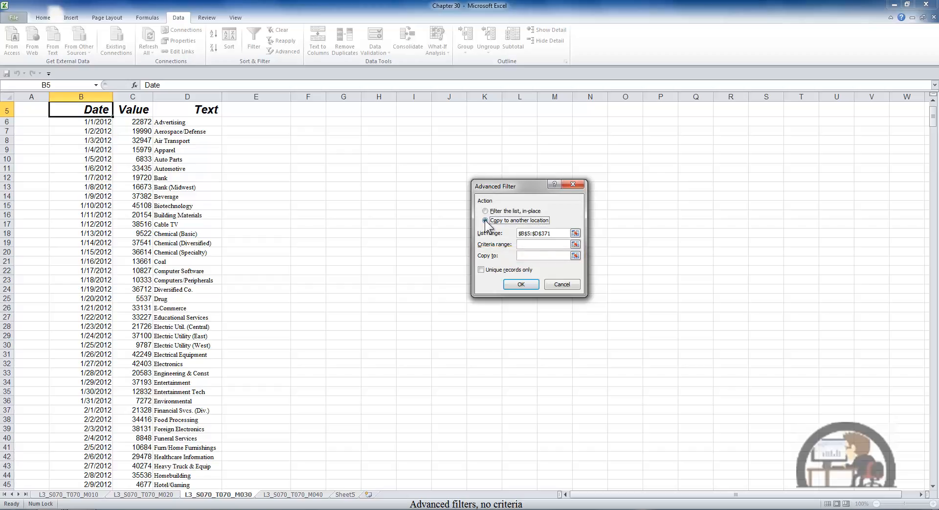
click(543, 255)
click(389, 112)
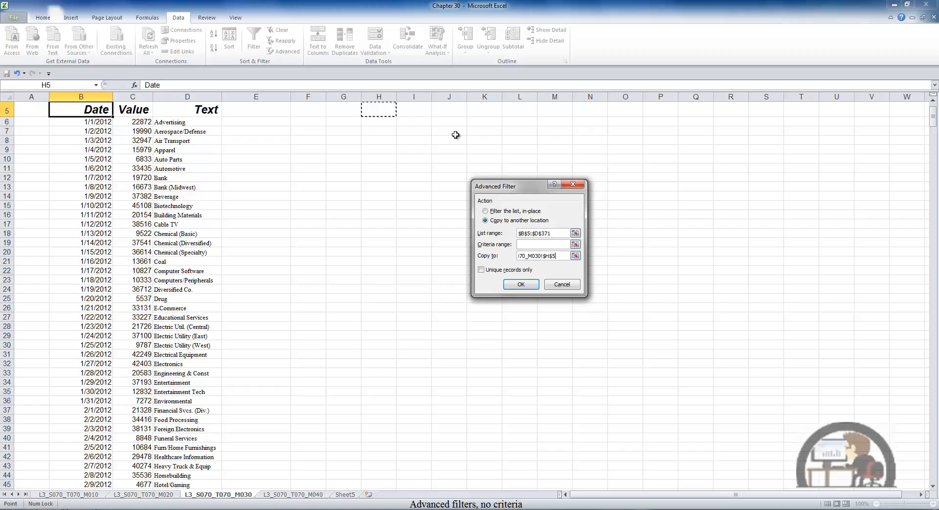
click(521, 284)
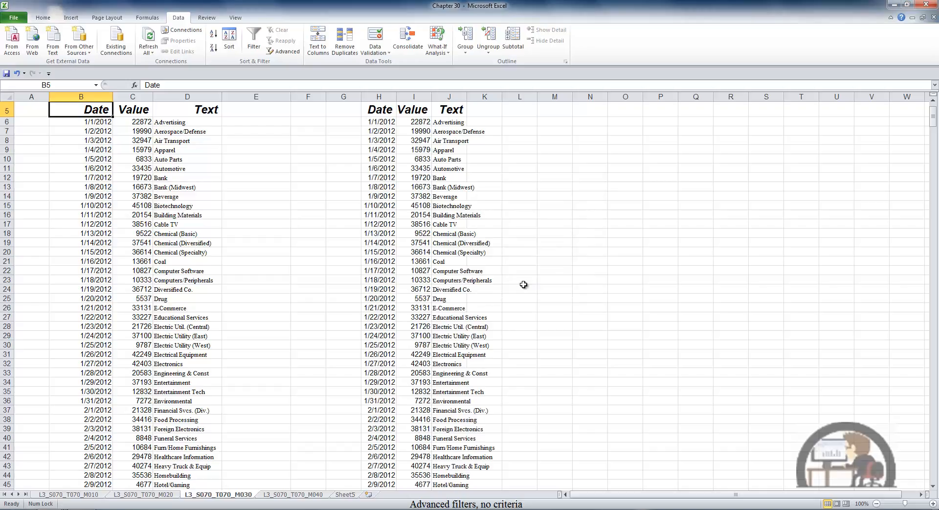
Clear the extracted copy of the data from columns H through J.
click(387, 104)
key(ctrl+shift+Down)
key(ctrl+shift+Right)
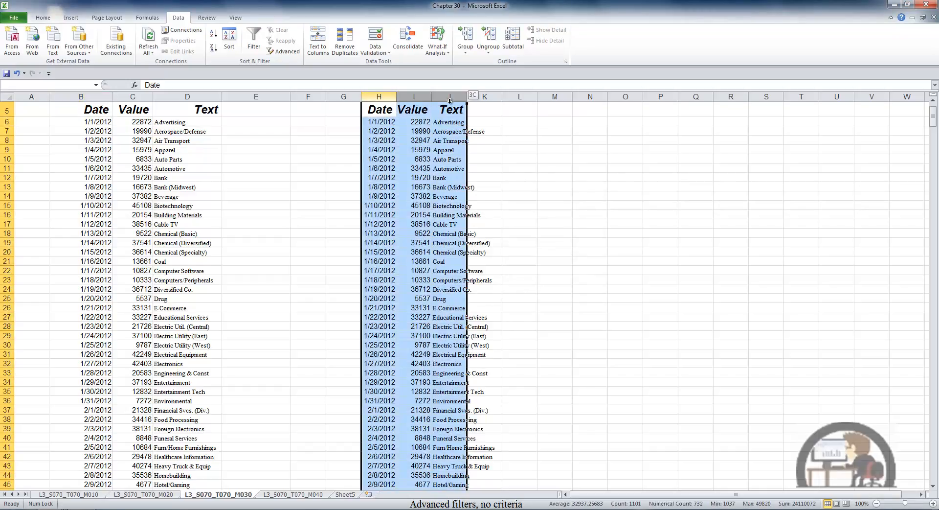
key(Delete)
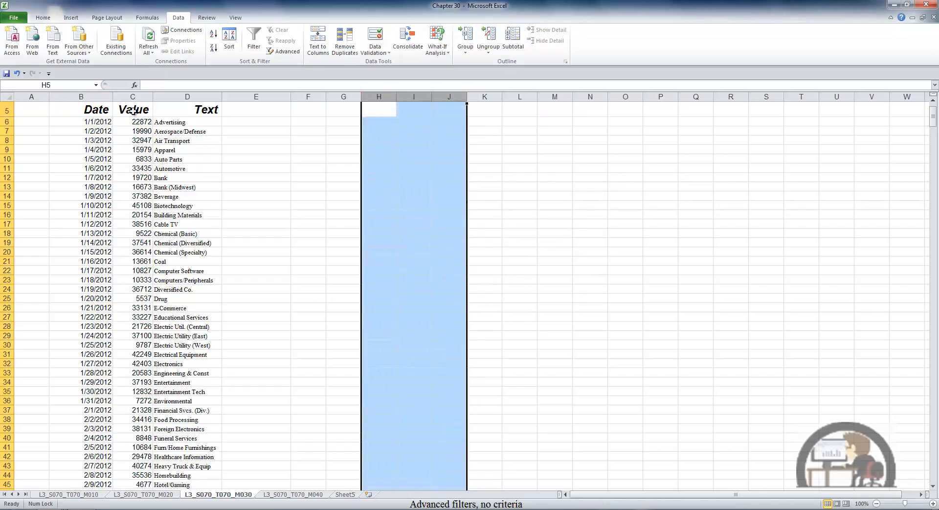
Copy the Date and Value headers from B5:C5 to H5:I5.
click(107, 110)
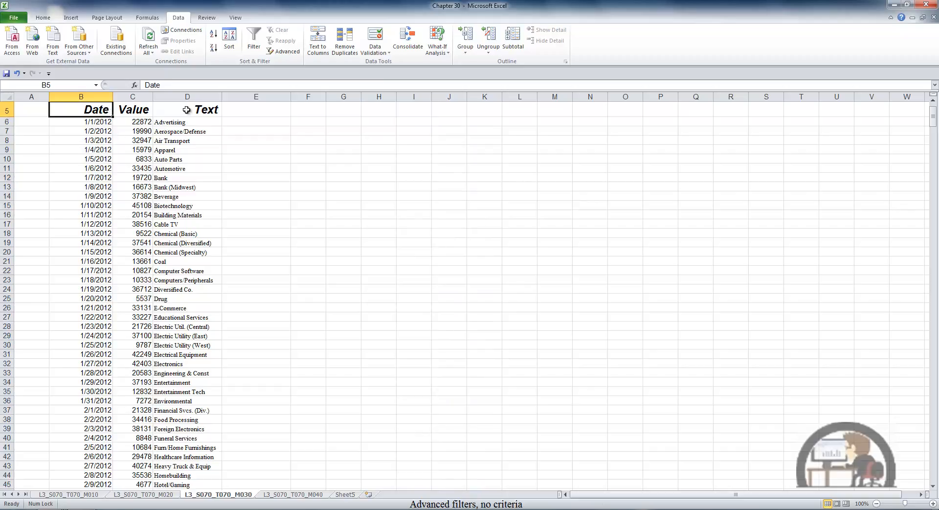
key(shift+Right)
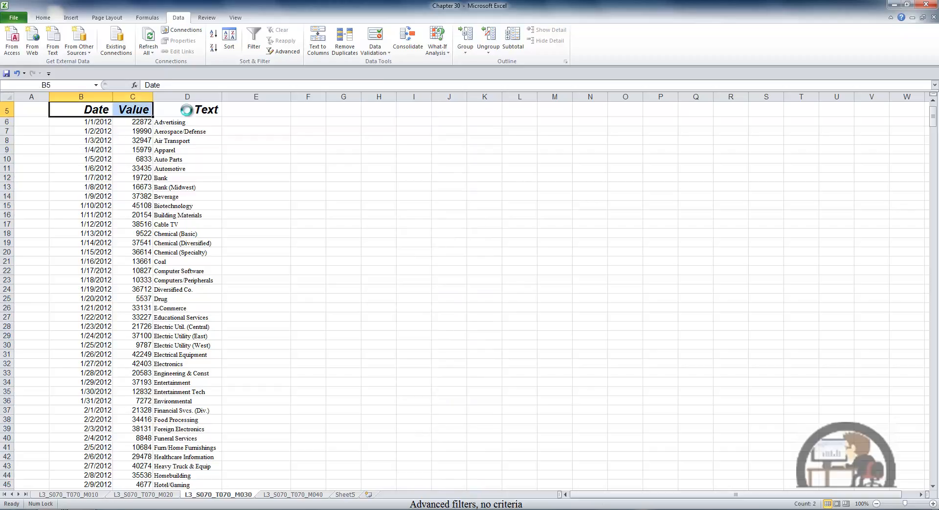
key(ctrl+c)
key(Right)
key(Right)
key(Right)
key(Right)
key(Right)
key(Right)
key(Return)
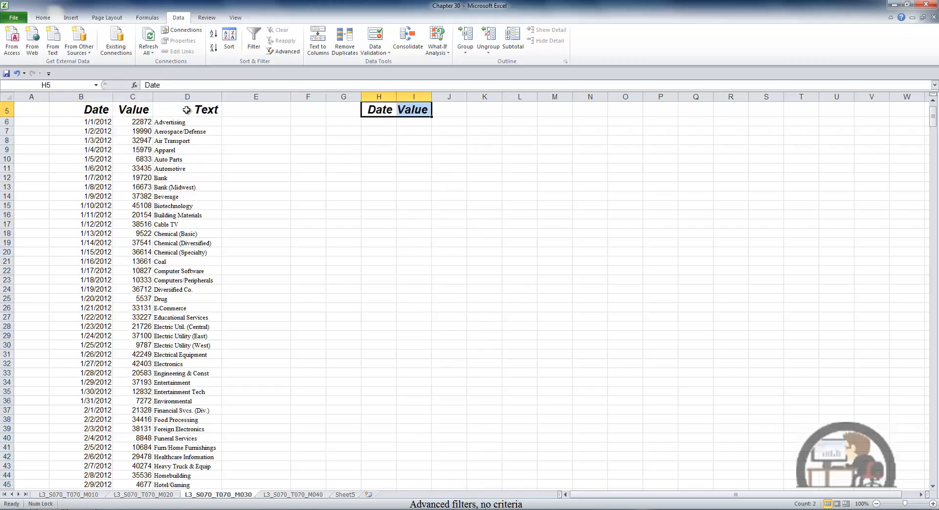
Use Advanced Filter to copy only the Date and Value fields of list B5:D371 to the headers in H5:I5.
click(106, 110)
click(284, 55)
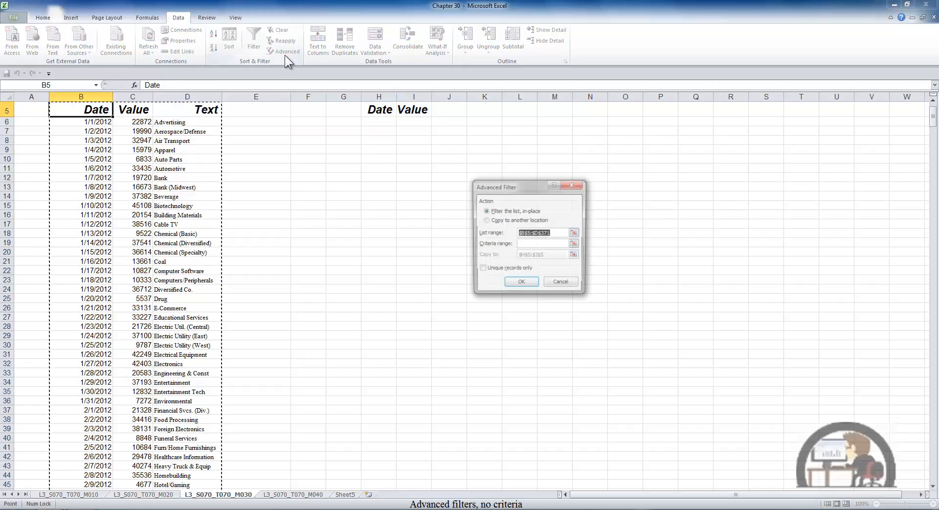
click(486, 220)
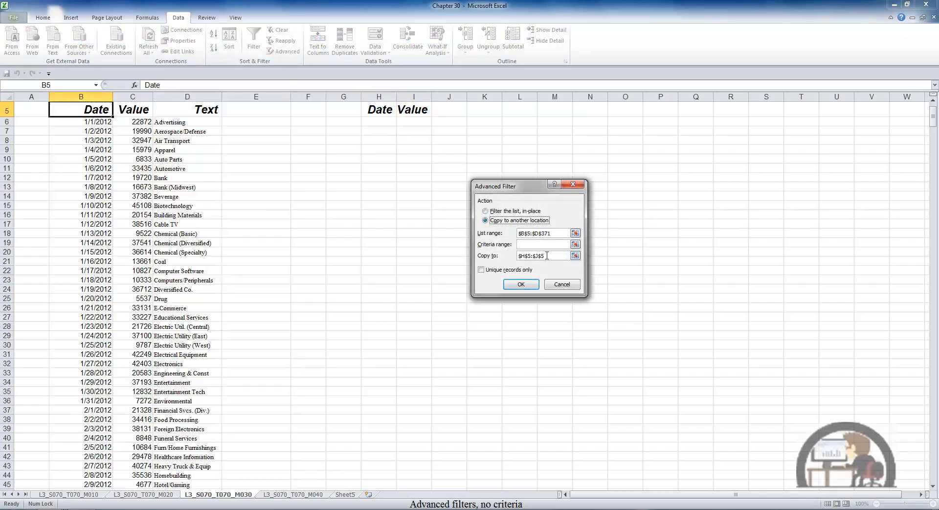
drag(549, 255, 493, 254)
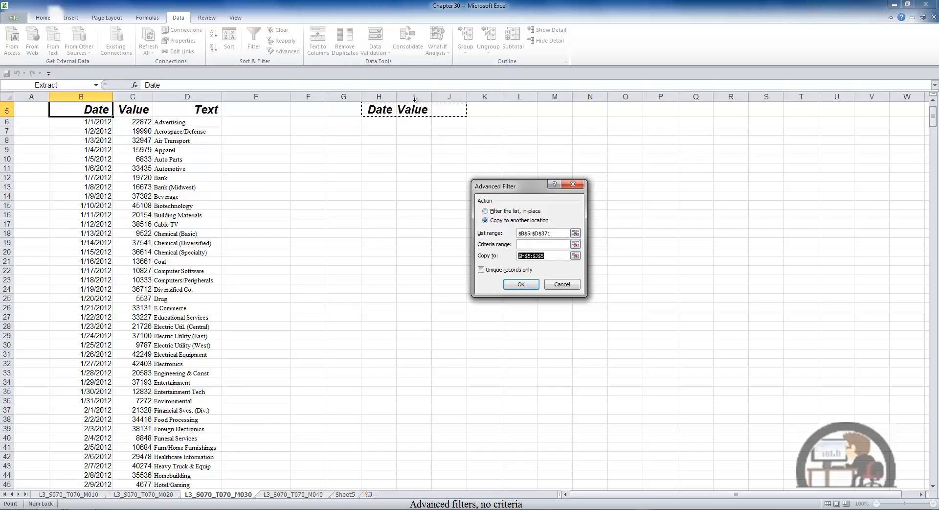
drag(379, 110, 407, 110)
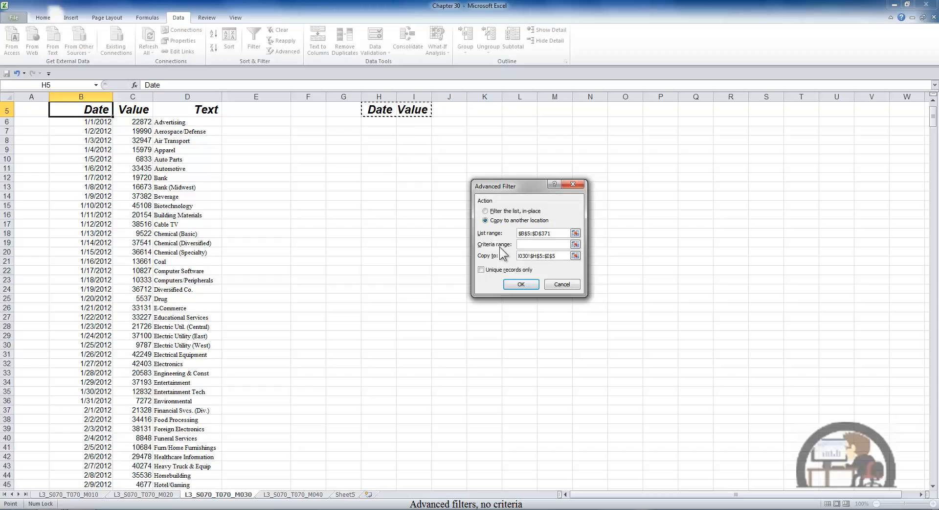
click(525, 285)
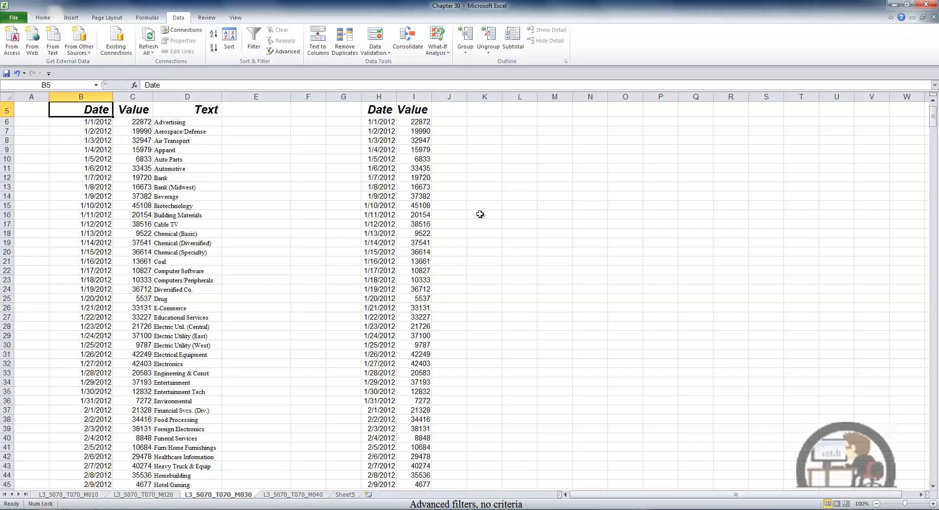
Delete columns H and I holding the extracted Date and Value data.
drag(427, 98, 388, 100)
right_click(404, 151)
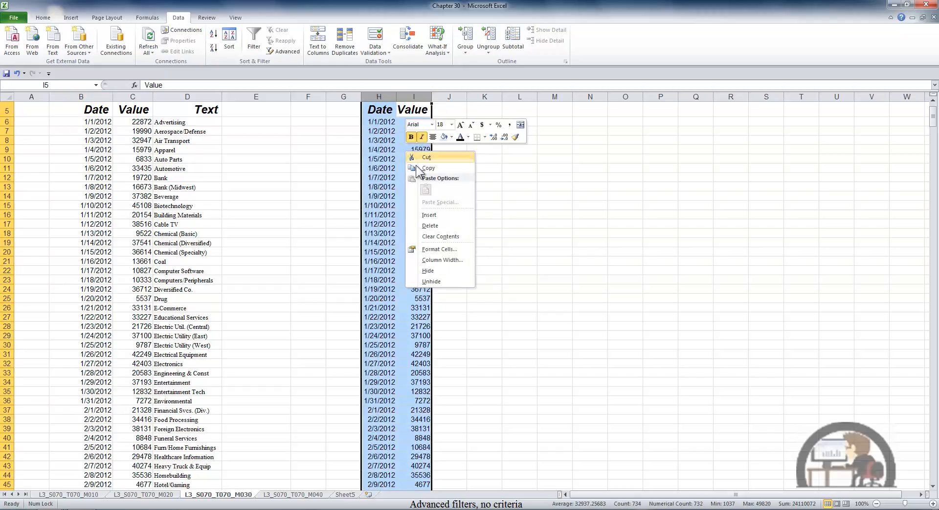
click(430, 225)
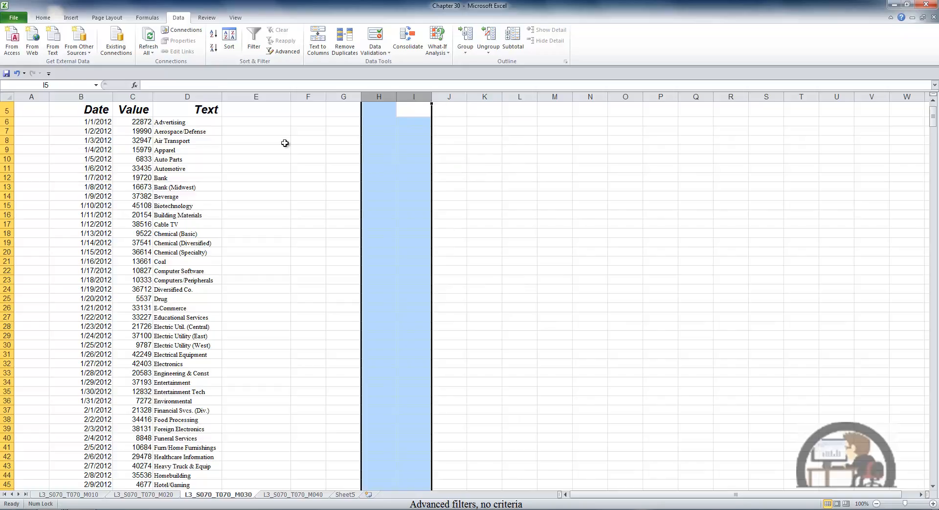
Copy the Value header from C5 to G5 as the first heading of a reordered extract.
click(138, 110)
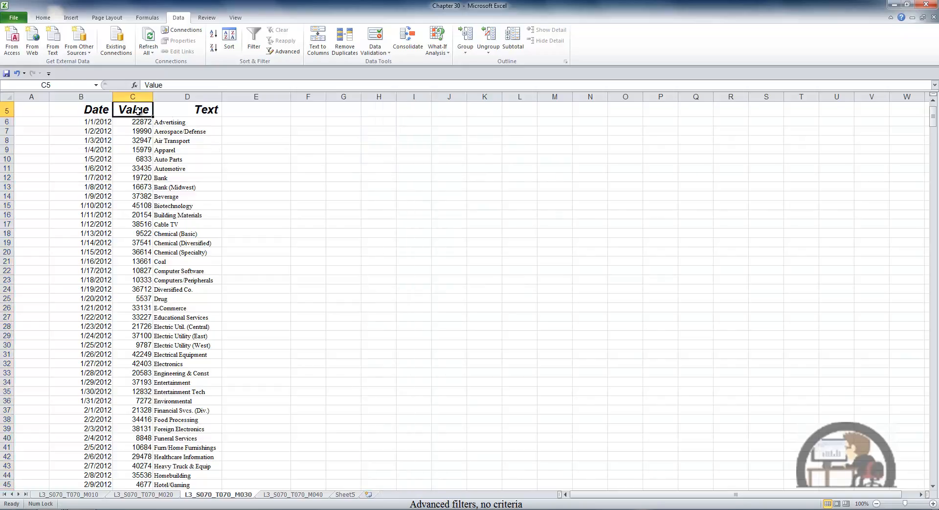
key(ctrl+c)
key(Right)
key(Right)
key(Right)
key(Right)
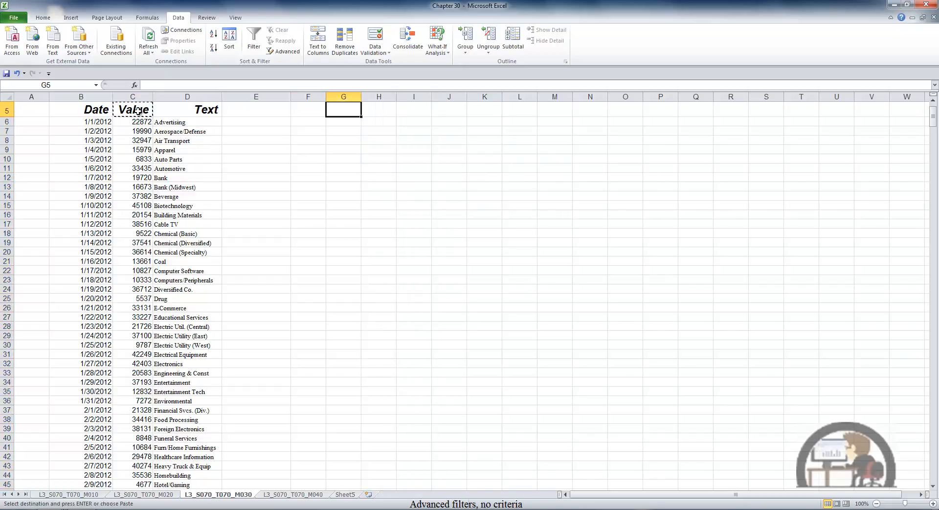
key(Return)
Copy the Text header from D5 to H5, beside the copied Value heading.
key(Left)
key(Left)
key(Left)
key(ctrl+c)
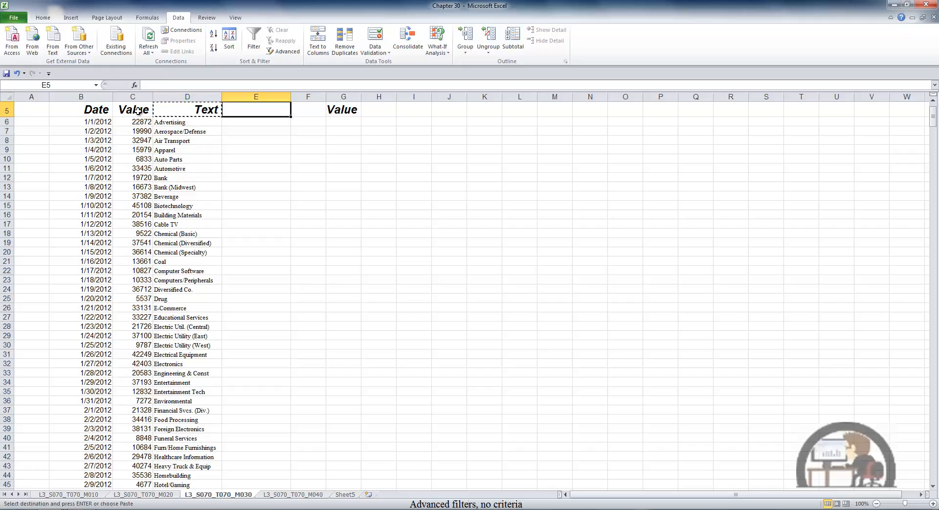
key(Right)
key(Right)
key(Right)
key(Right)
key(Return)
Copy the Date header from B5 to I5 as the third heading of the reordered extract.
key(Left)
key(Left)
key(Left)
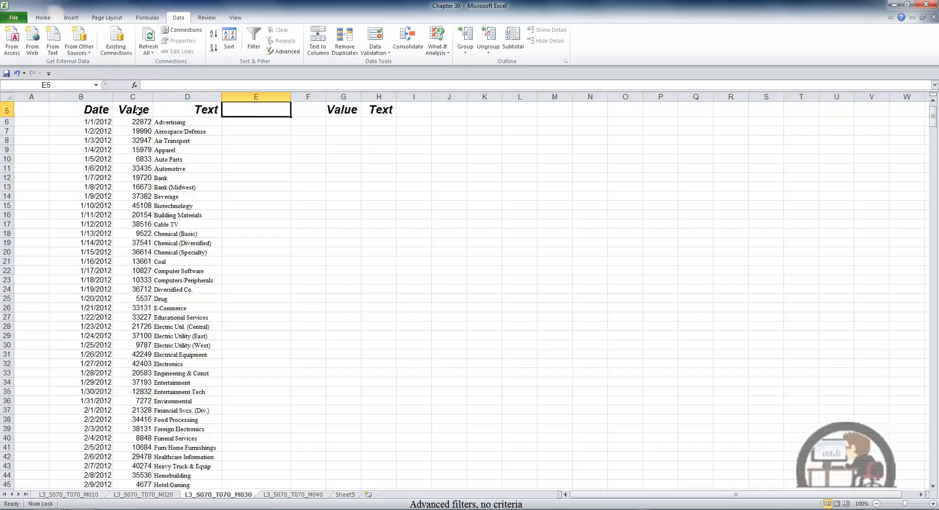
key(Left)
key(Left)
key(Left)
key(ctrl+c)
key(Right)
key(Right)
key(Right)
key(Right)
key(Right)
key(Right)
key(Right)
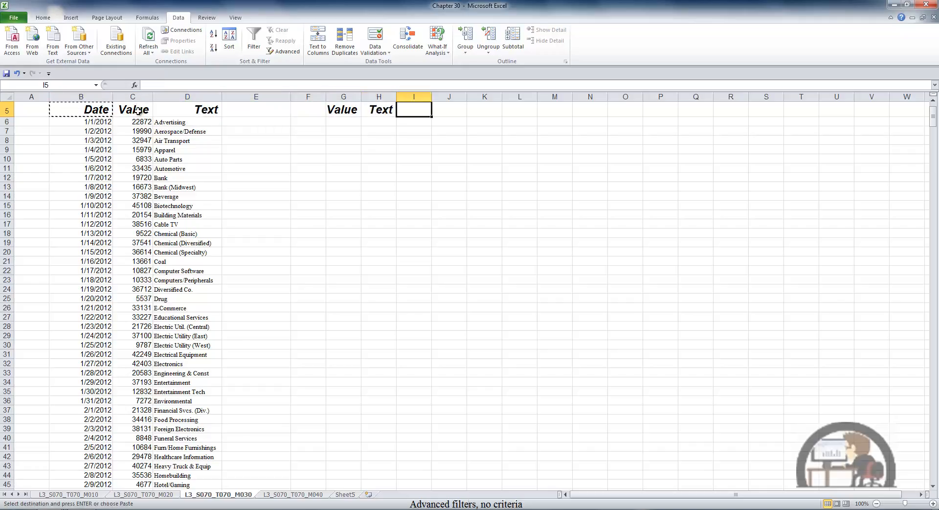
key(ctrl+v)
key(Escape)
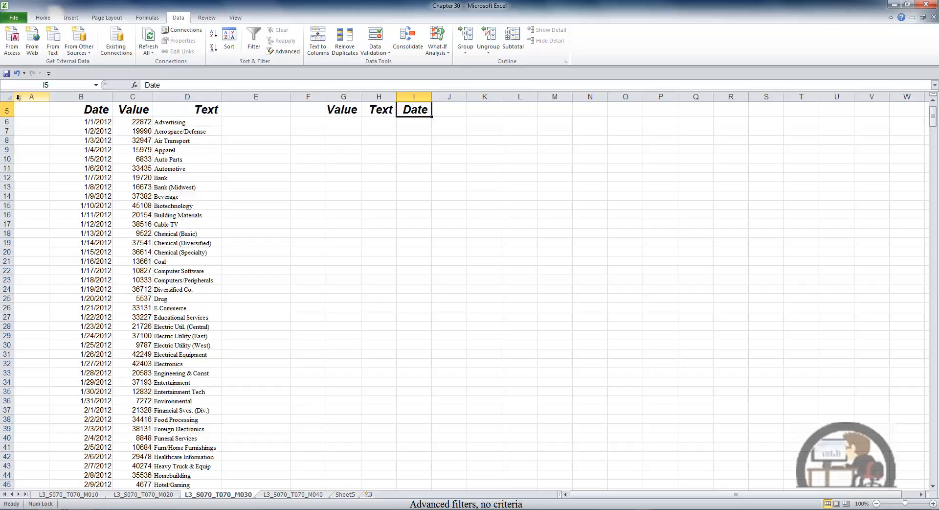
Use Advanced Filter to copy list B5:D371 to the headers in G5:I5, in Value, Text, Date order.
click(98, 115)
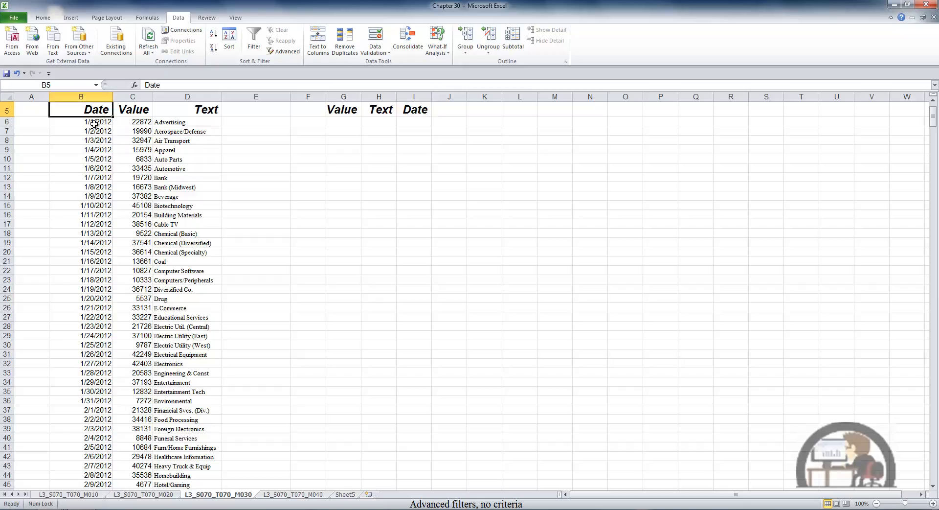
click(285, 51)
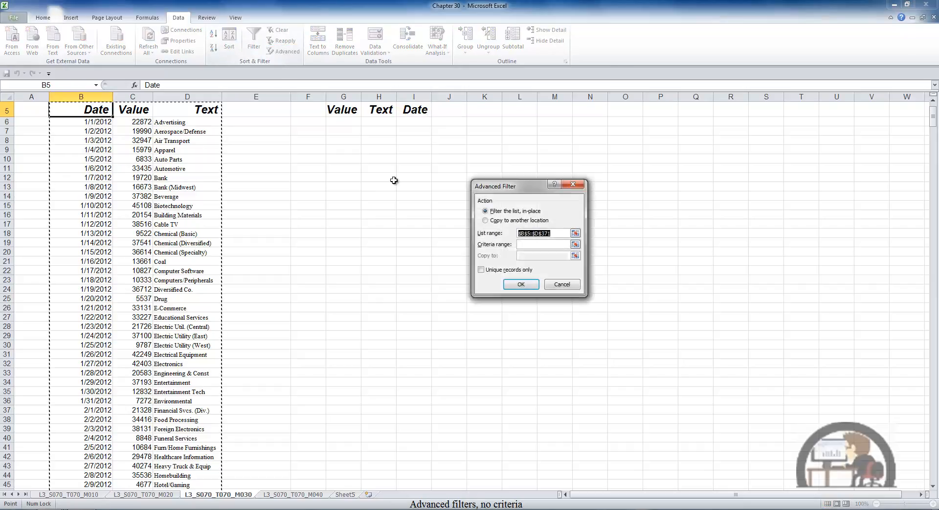
click(489, 220)
click(545, 254)
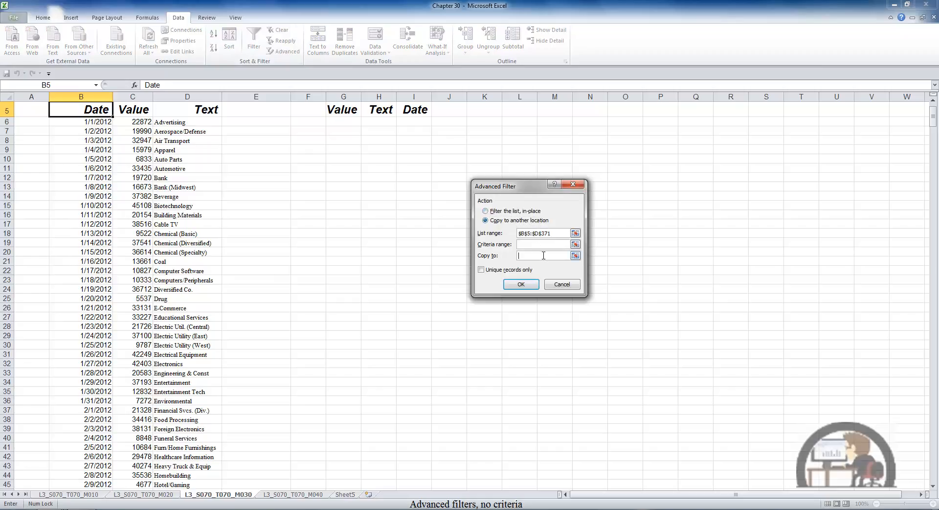
drag(339, 110, 417, 111)
click(521, 284)
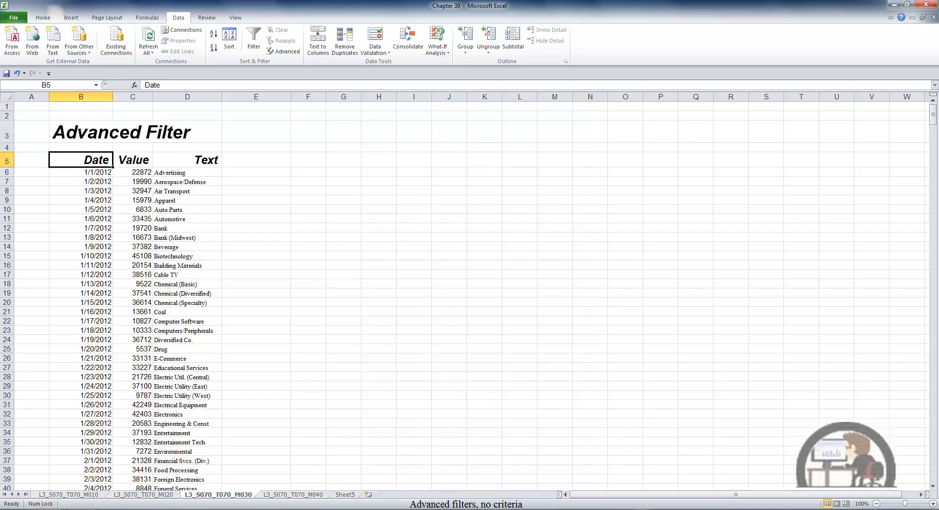
Filter the Text column D5:D371 in place with Advanced Filter, keeping unique records only.
click(283, 51)
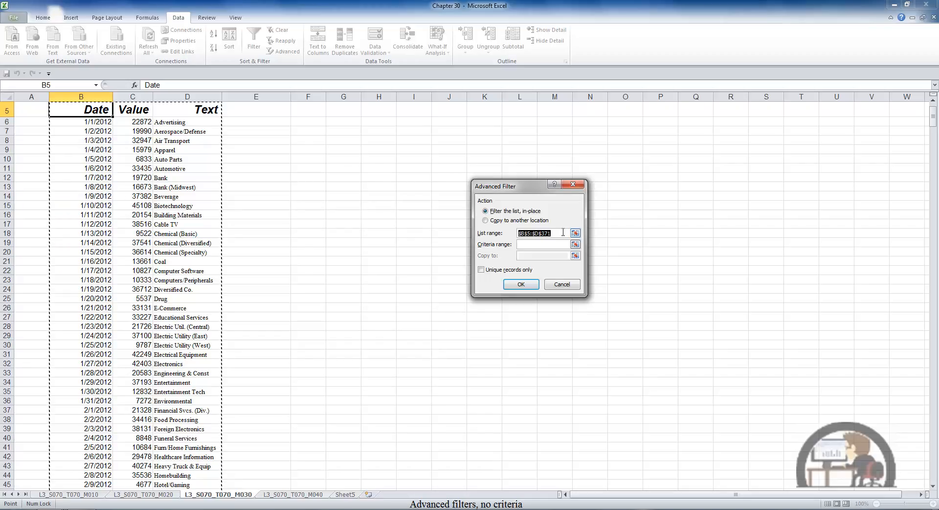
click(209, 112)
key(ctrl+shift+Down)
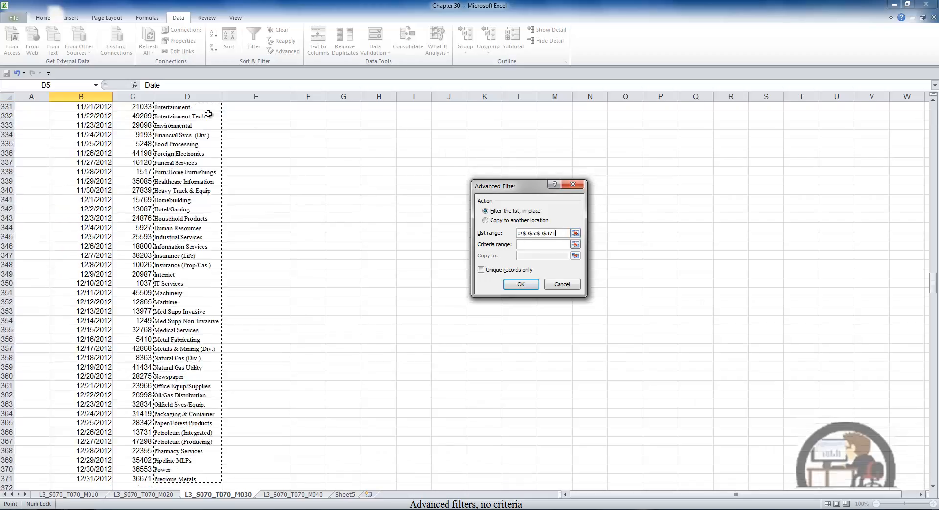
click(482, 270)
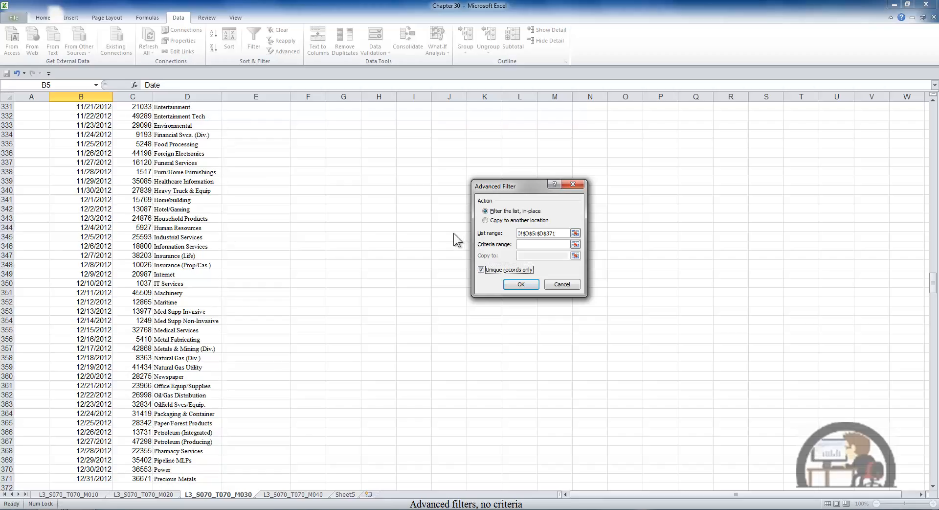
click(518, 283)
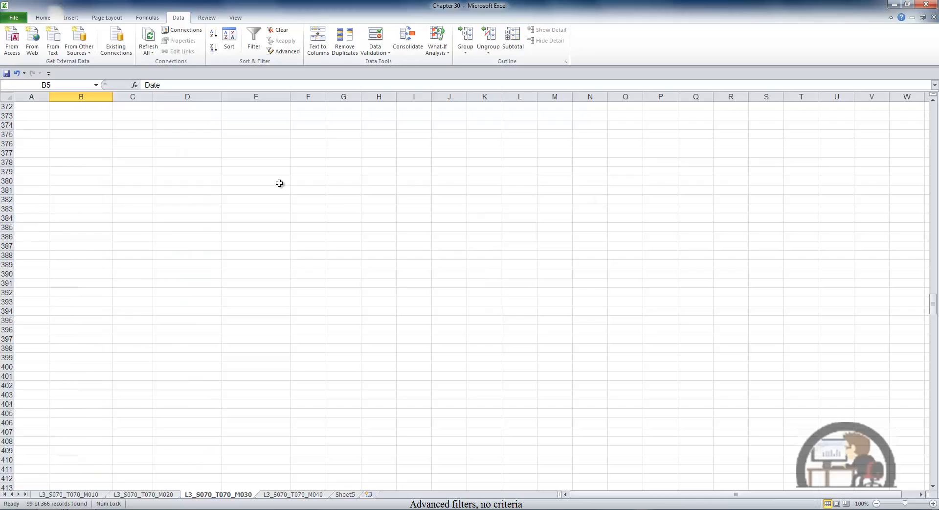
key(ctrl+Home)
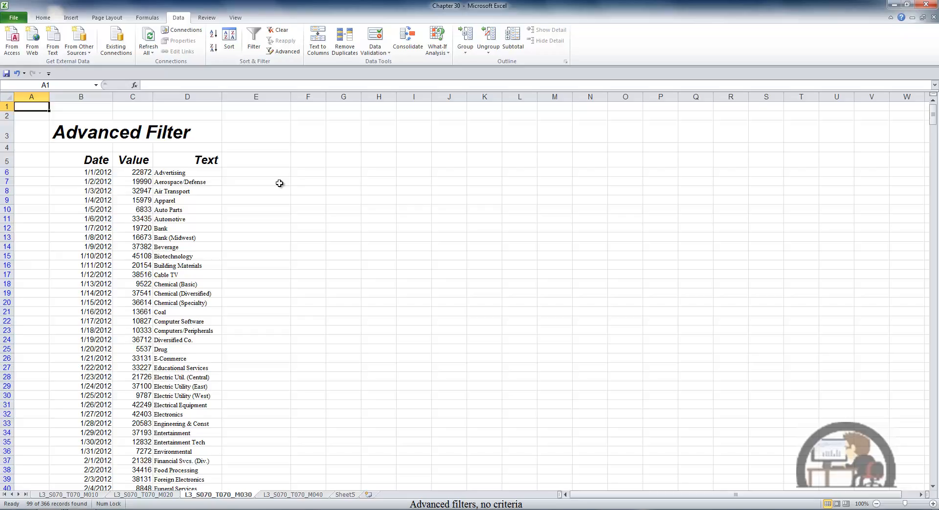
Clear the in-place filter and use Advanced Filter to copy only the unique records of the Text column D5:D371 to G5.
click(281, 30)
click(212, 159)
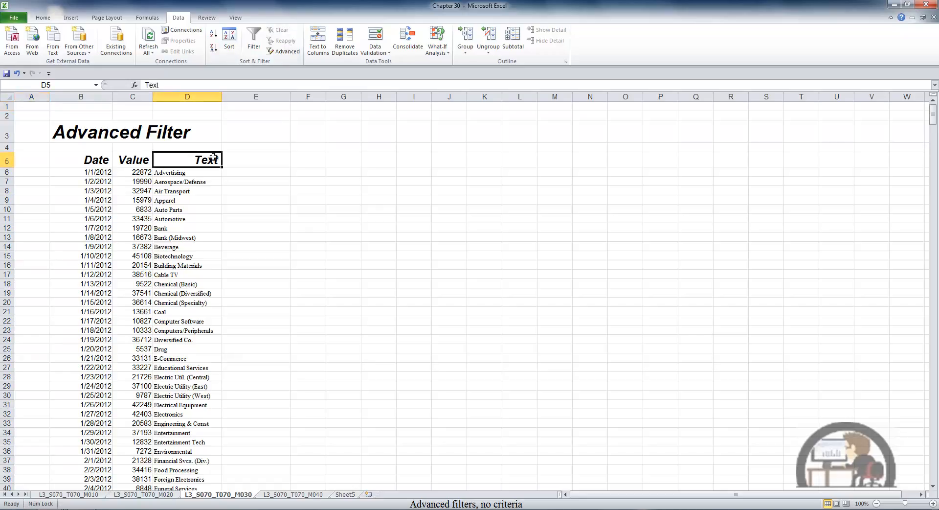
key(ctrl+shift+Down)
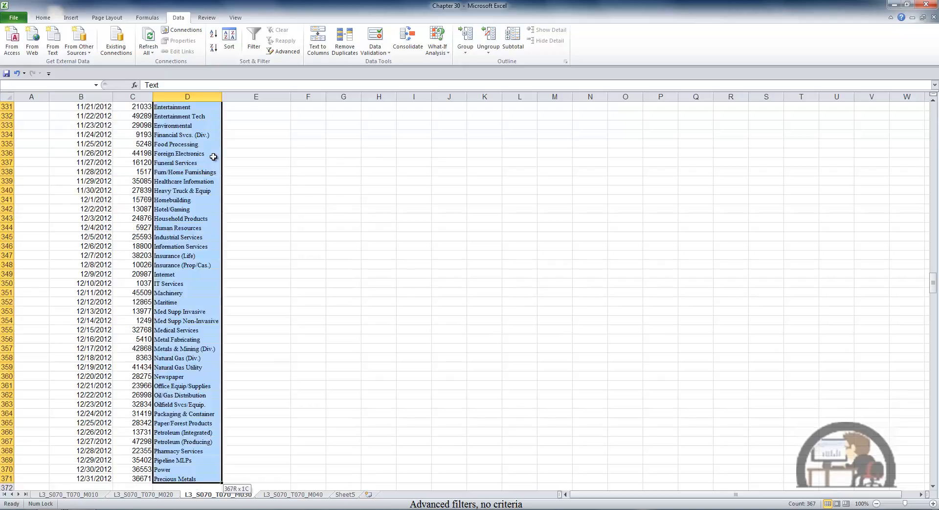
click(292, 50)
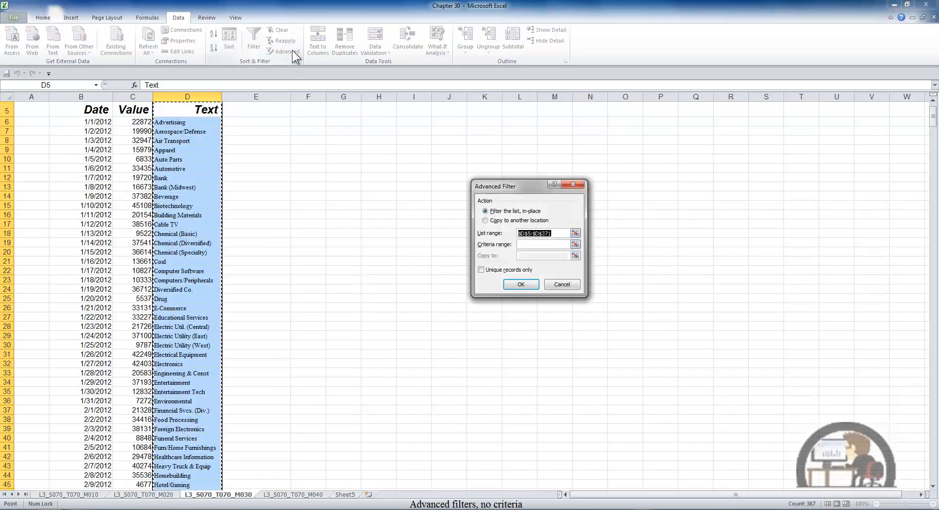
click(485, 220)
click(527, 255)
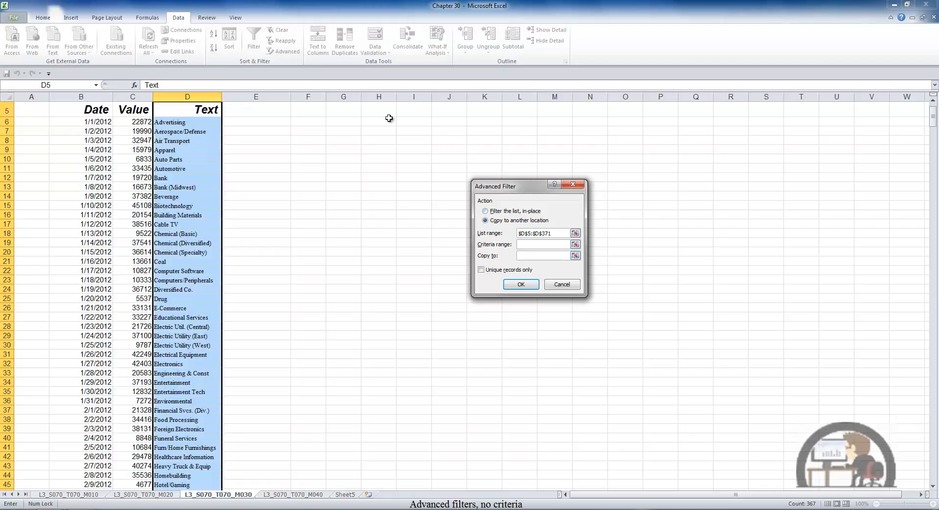
click(350, 110)
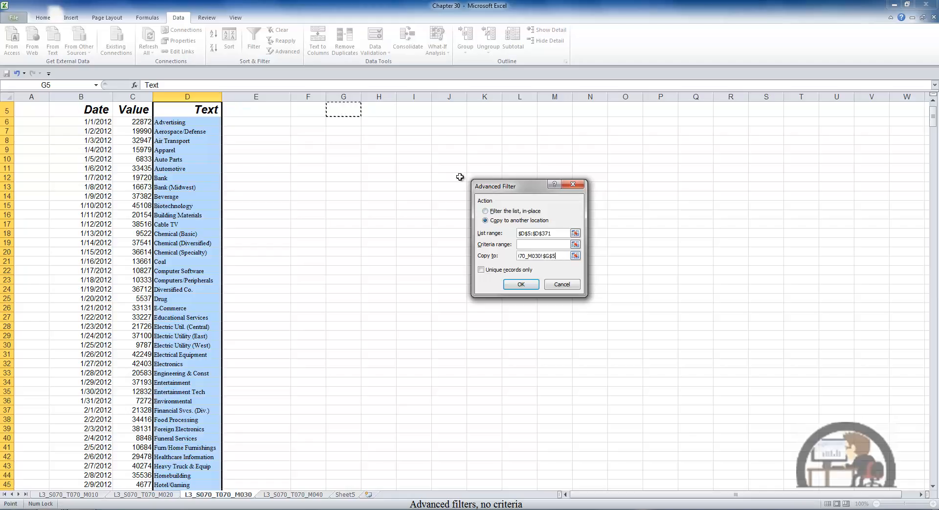
click(481, 270)
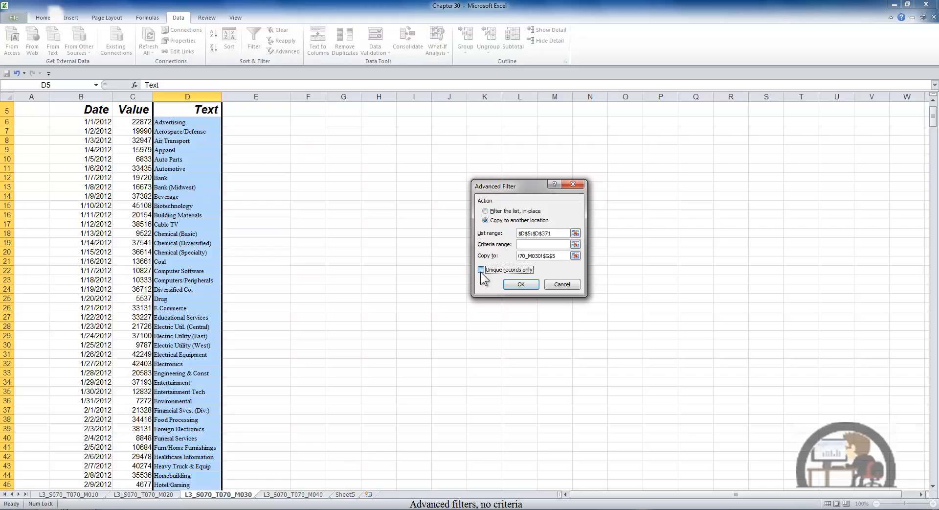
click(521, 284)
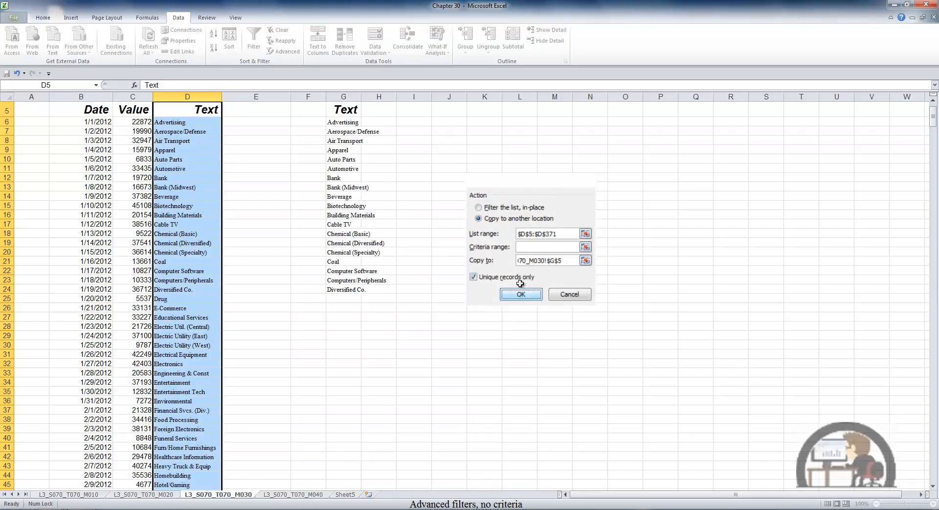
Examine the extracted unique Text list in column G down to its last entry.
click(346, 123)
key(Page_Down)
key(Page_Down)
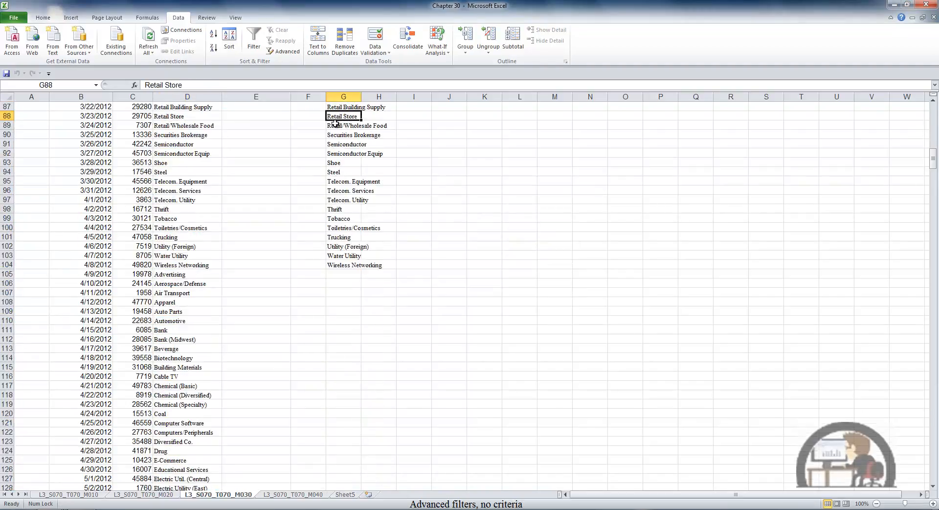
key(Page_Up)
key(Page_Up)
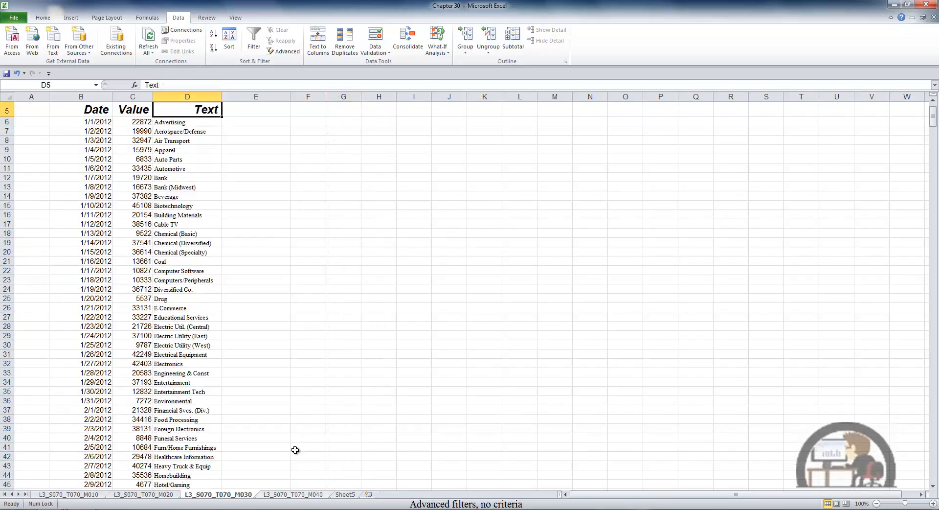
click(296, 51)
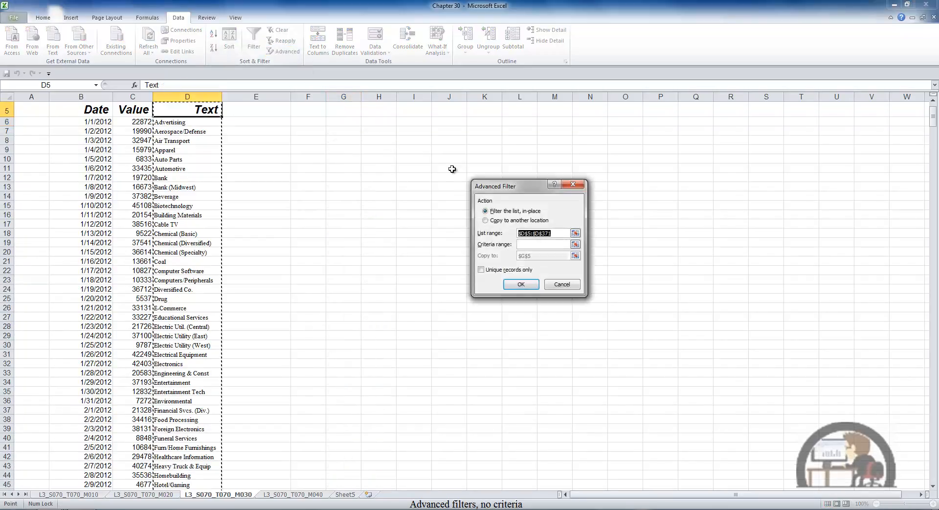
click(485, 220)
click(481, 270)
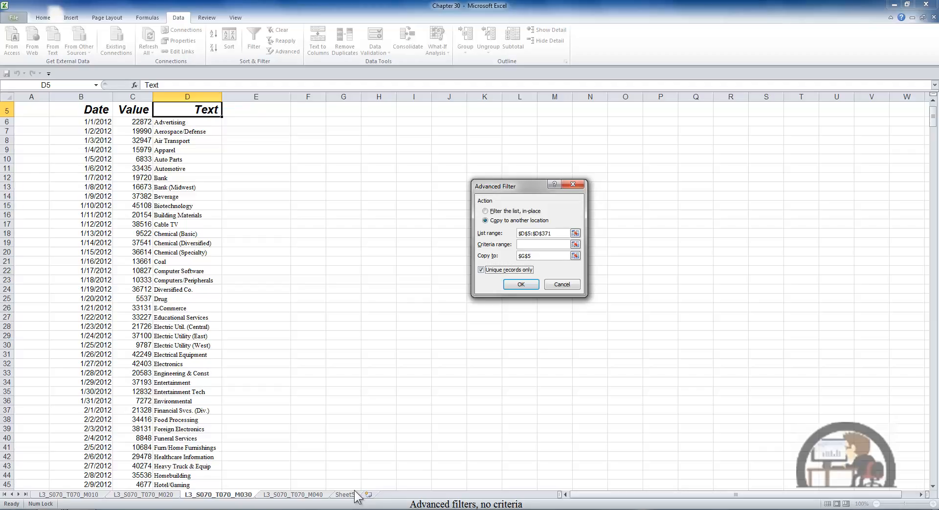
click(562, 284)
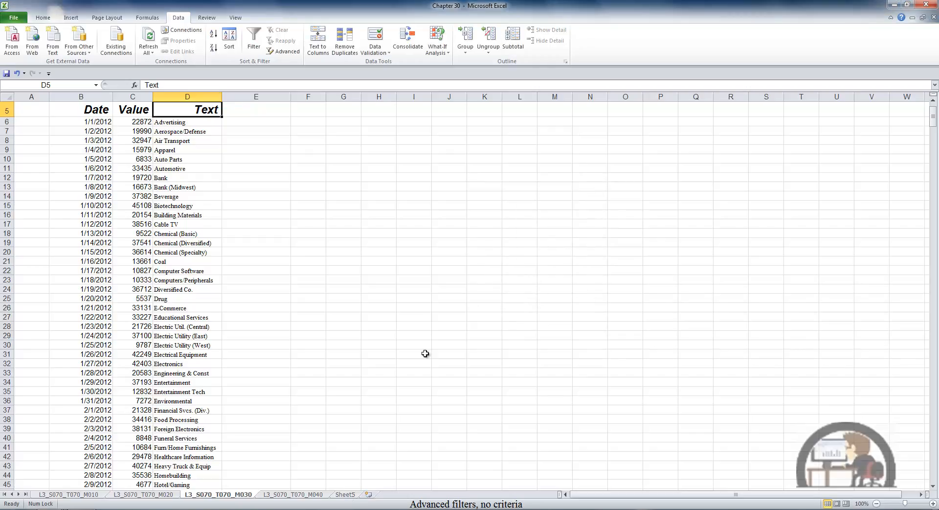
From Sheet5, use Advanced Filter to copy the unique records of D5:D371 on sheet L3_S070_T070_M030 to Sheet5 cell D5.
click(345, 494)
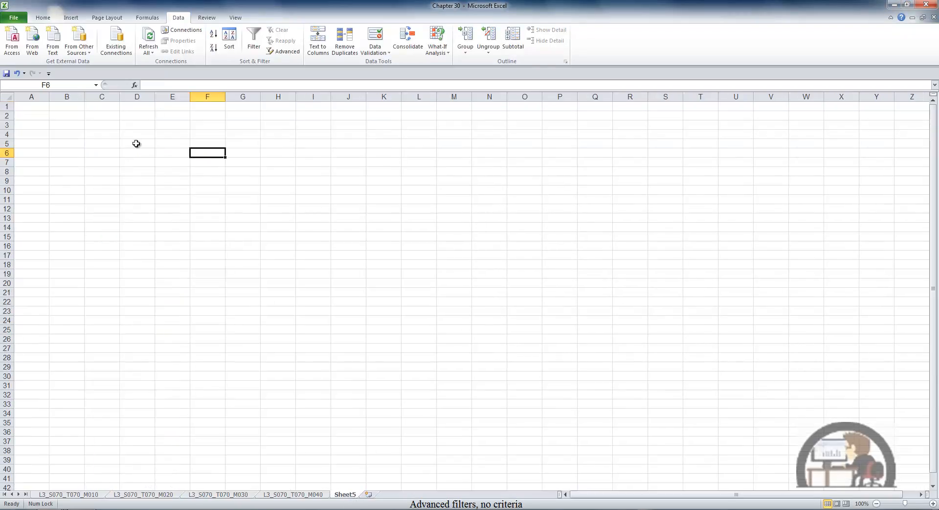
click(283, 52)
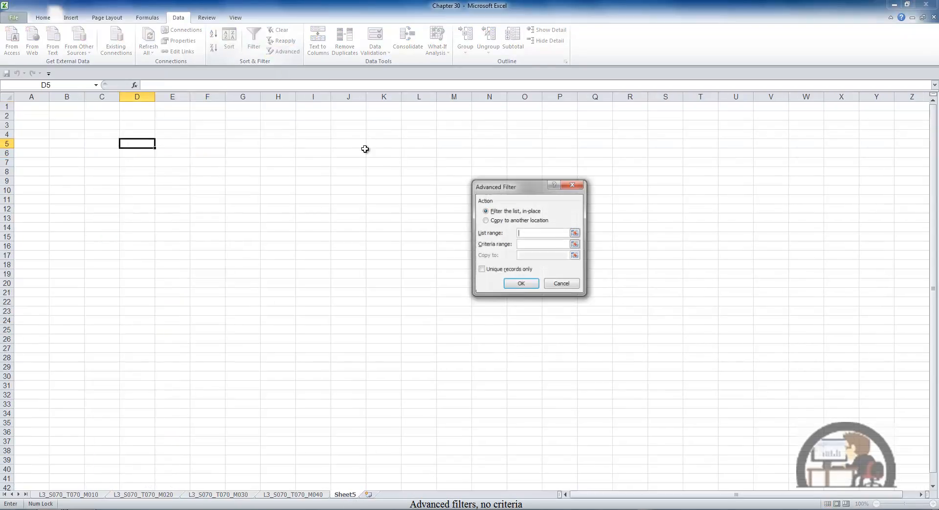
click(486, 220)
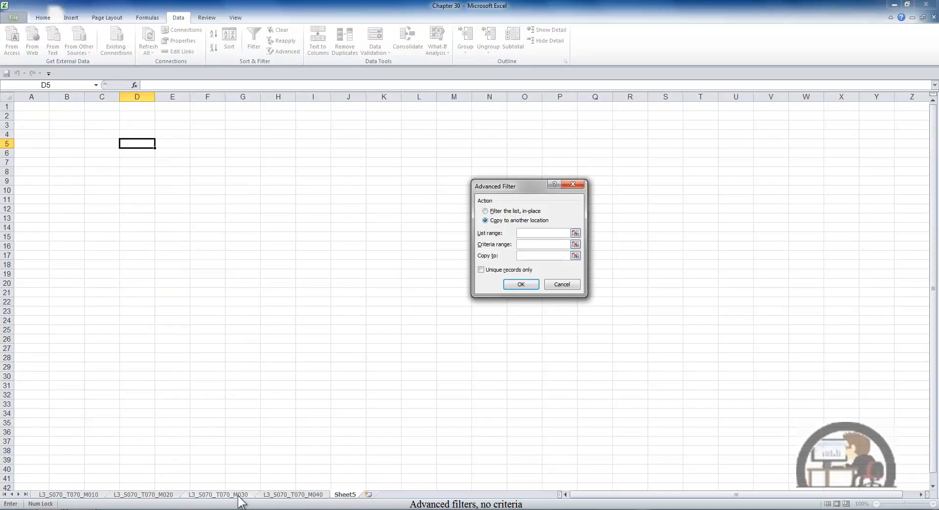
click(239, 495)
click(202, 111)
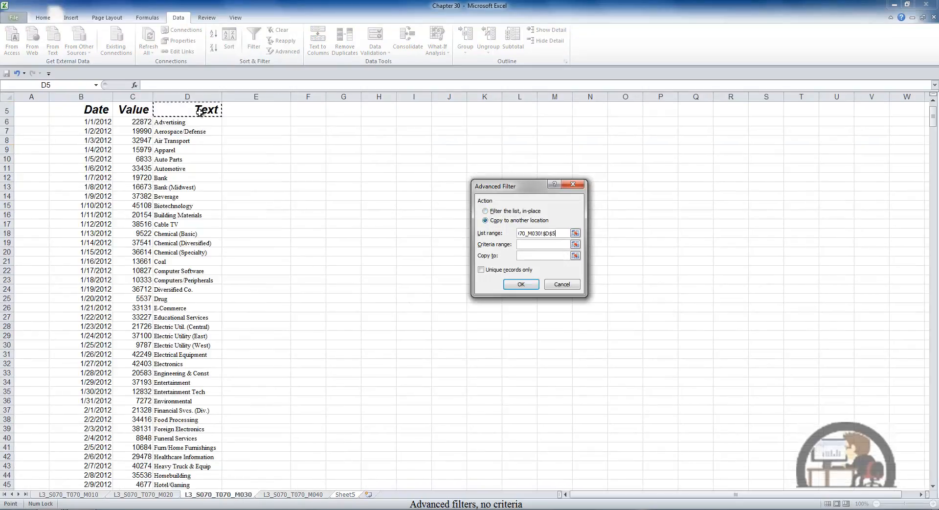
key(ctrl+shift+Down)
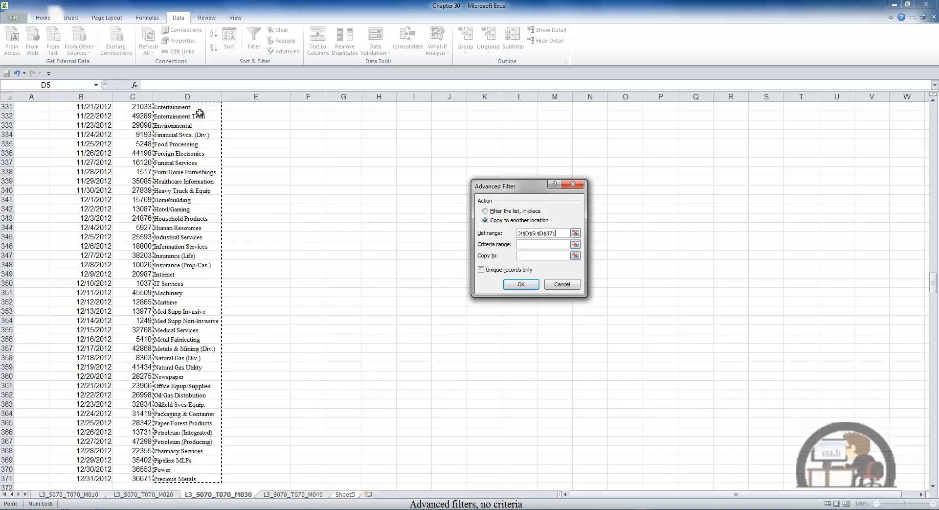
key(ctrl+Page_Down)
key(ctrl+Page_Down)
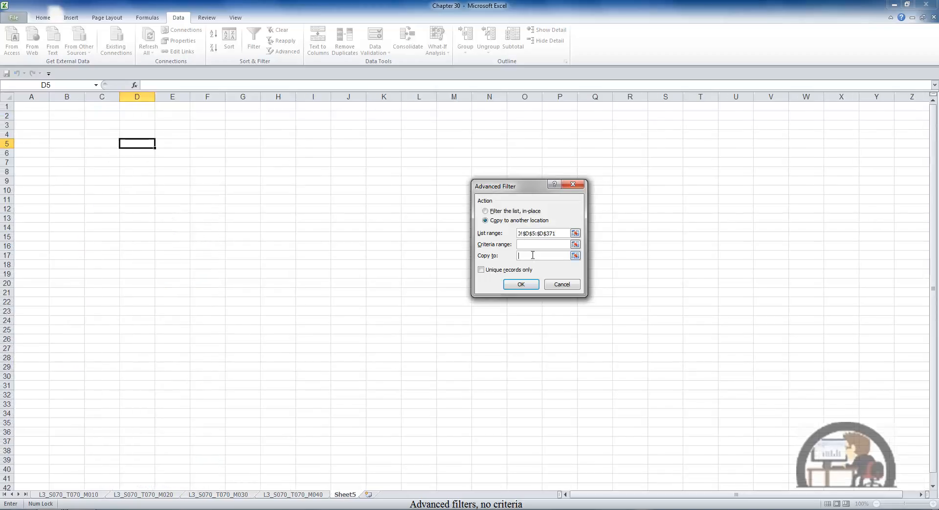
click(142, 143)
click(482, 270)
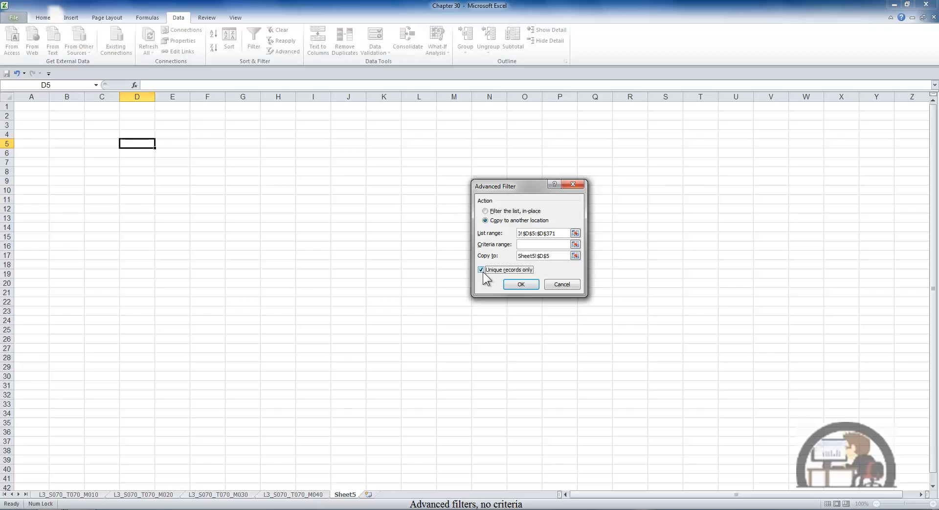
click(521, 284)
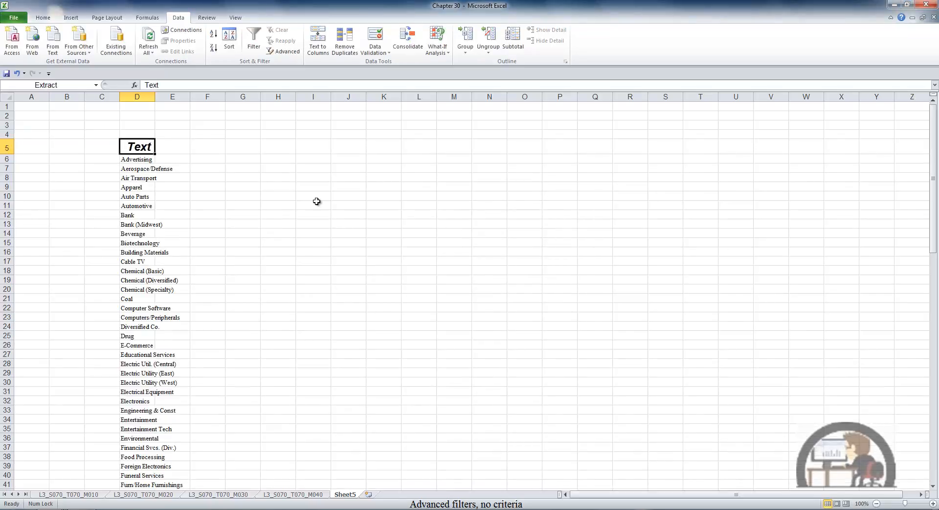